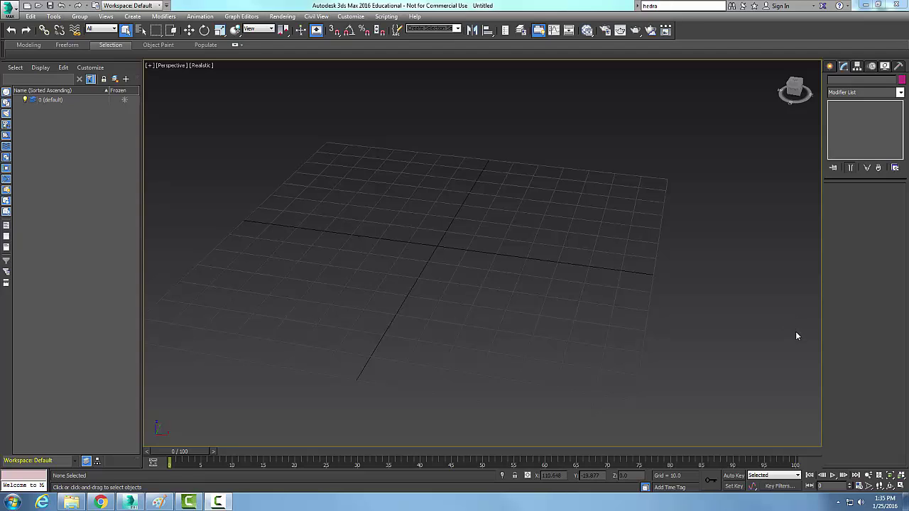
In the Create panel, switch the category to Extended Primitives and start a Hedra.
{"action": "left_click", "coordinate": [830, 66]}
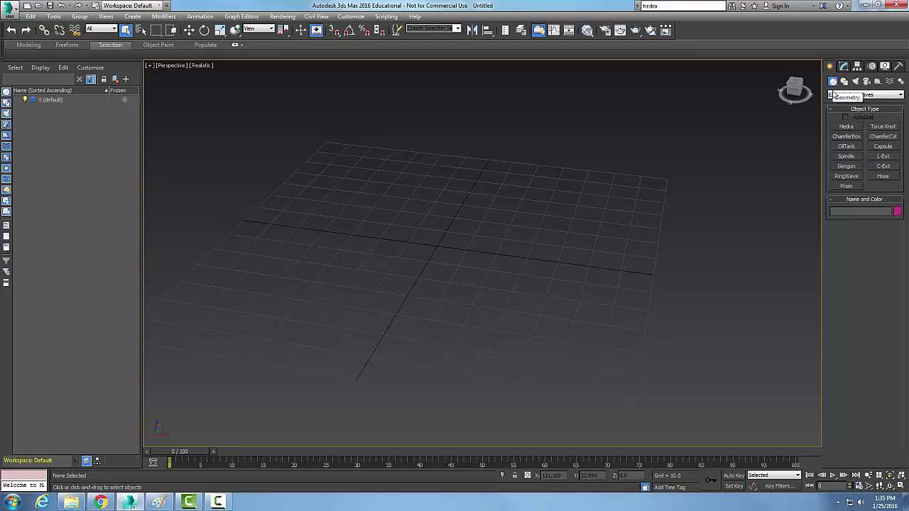
{"action": "left_click", "coordinate": [901, 95]}
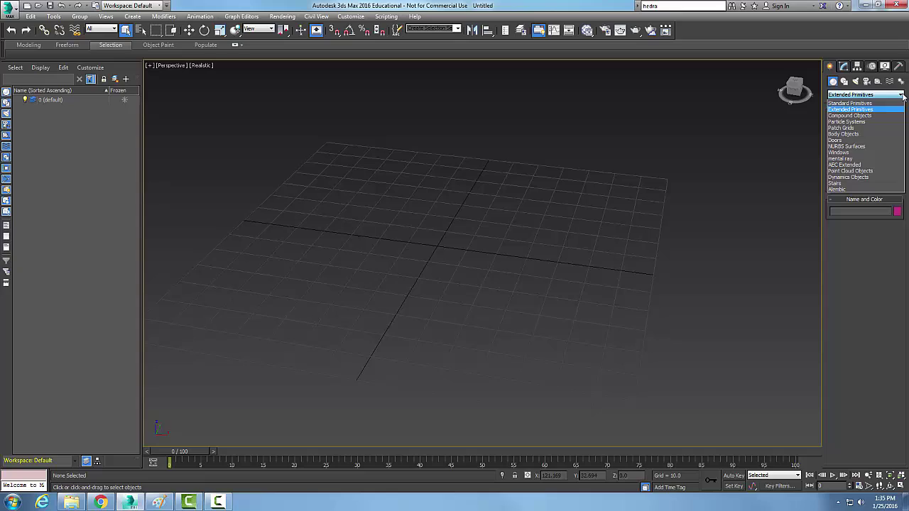
{"action": "left_click", "coordinate": [864, 111]}
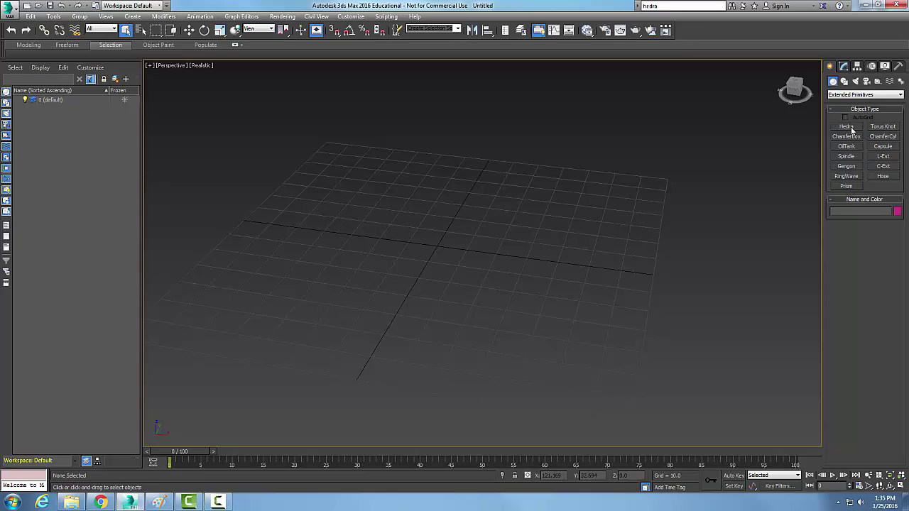
{"action": "left_click", "coordinate": [851, 128]}
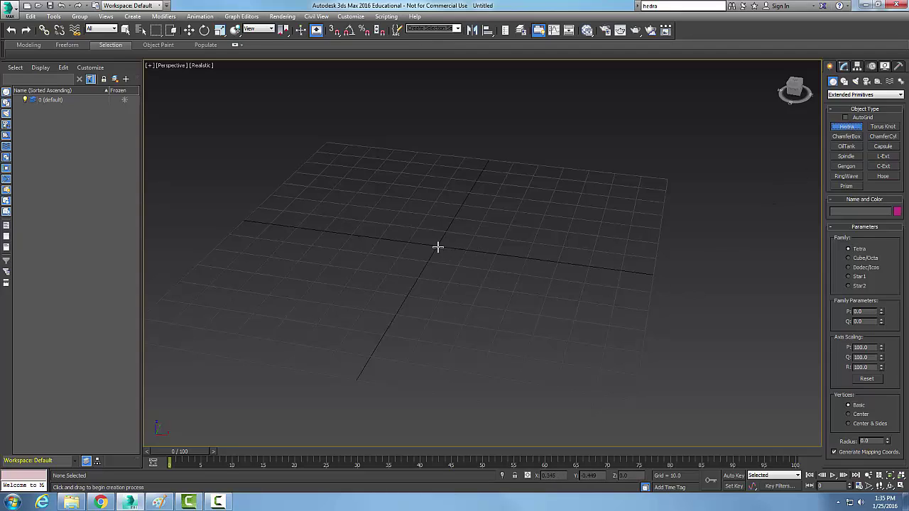
Drag out a Hedra from the Perspective grid centre and give it radius 40.
{"action": "left_click_drag", "start_coordinate": [437, 247], "coordinate": [523, 295]}
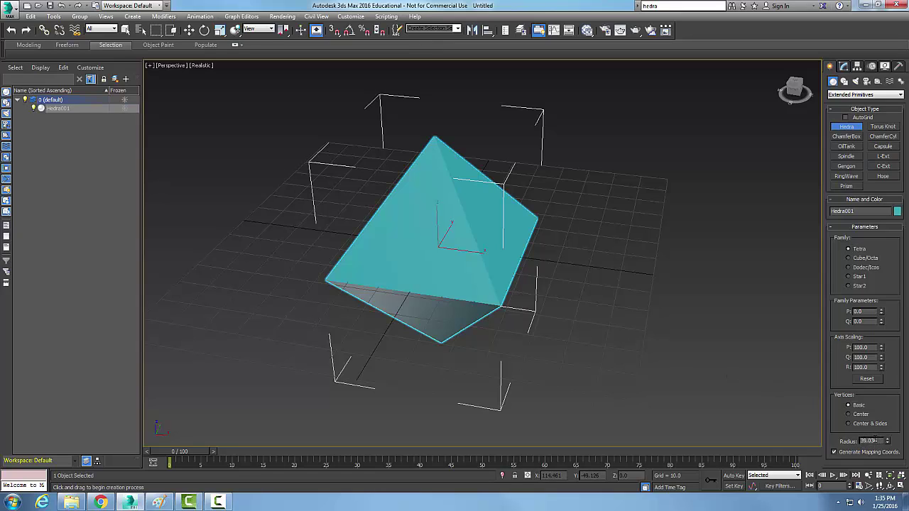
{"action": "type", "text": "40"}
{"action": "key", "text": "Return"}
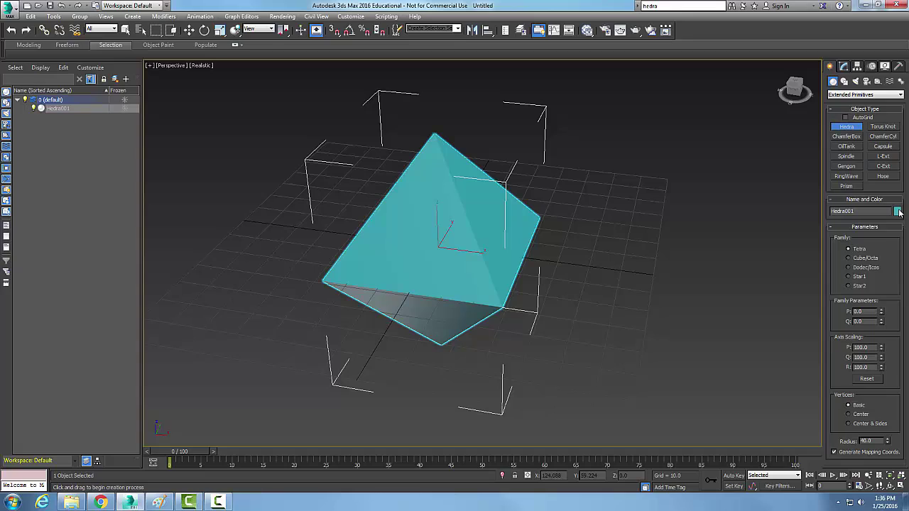
{"action": "left_click", "coordinate": [848, 258]}
{"action": "left_click", "coordinate": [848, 249]}
{"action": "left_click", "coordinate": [848, 258]}
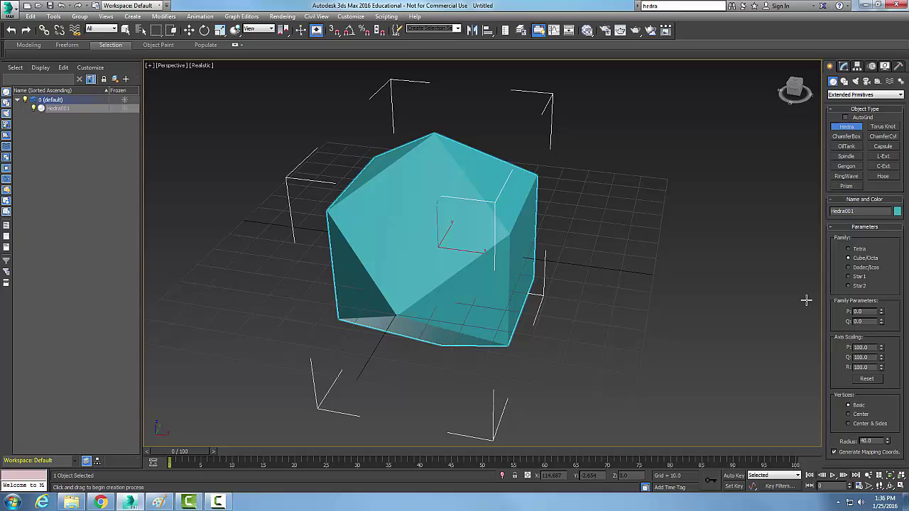
{"action": "left_click", "coordinate": [849, 268]}
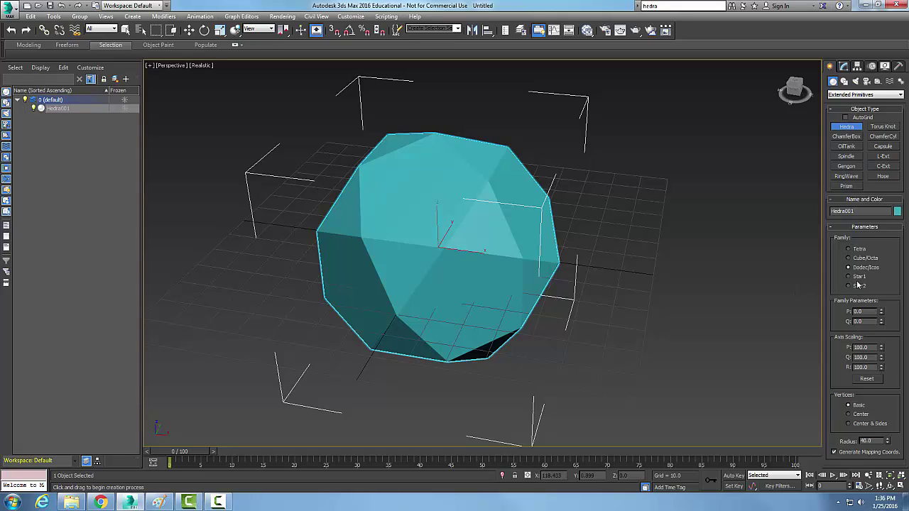
{"action": "left_click", "coordinate": [848, 277]}
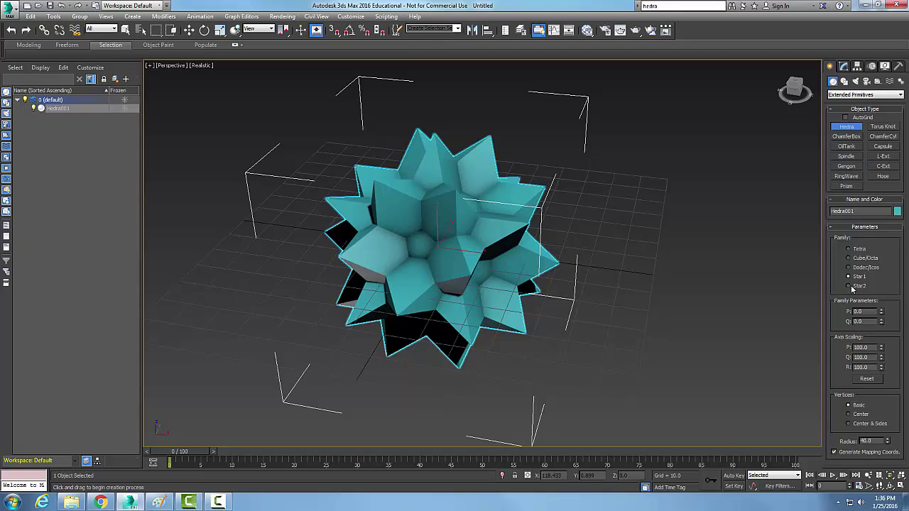
{"action": "left_click", "coordinate": [848, 285]}
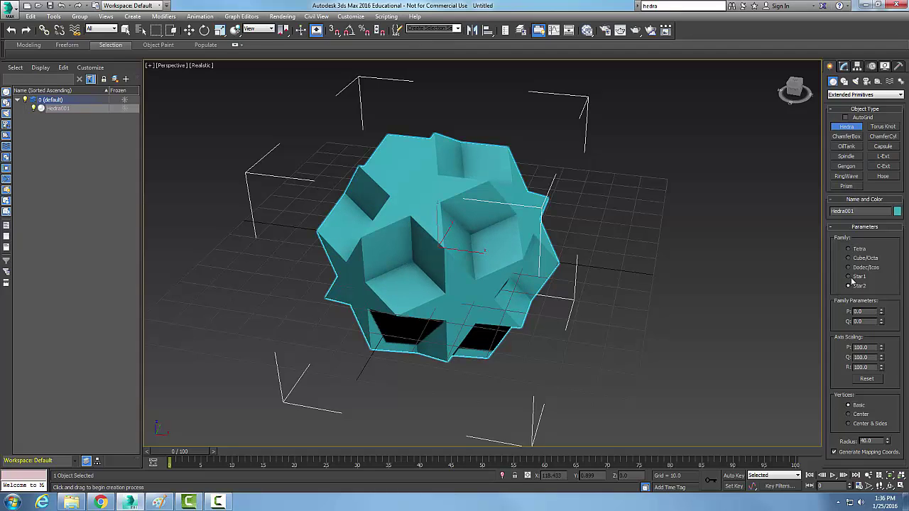
{"action": "left_click", "coordinate": [850, 249]}
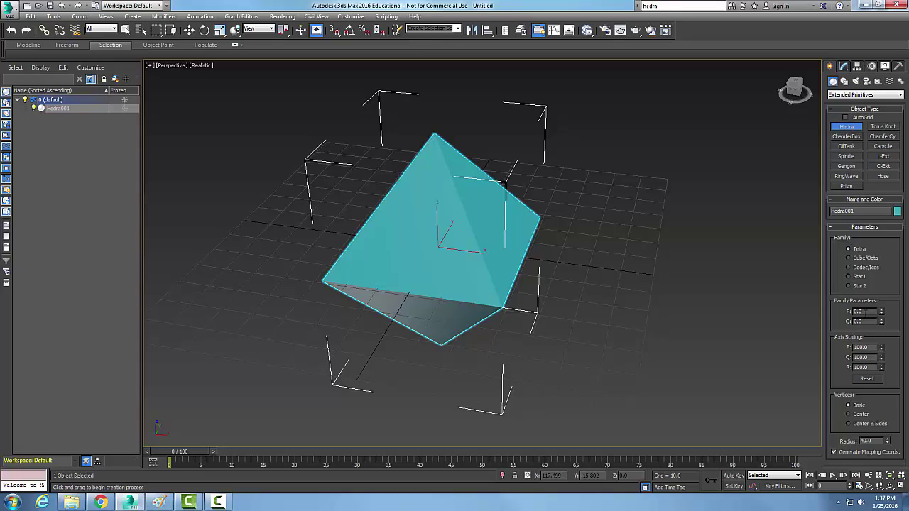
{"action": "double_click", "coordinate": [864, 311]}
{"action": "type", "text": ".5"}
{"action": "key", "text": "Return"}
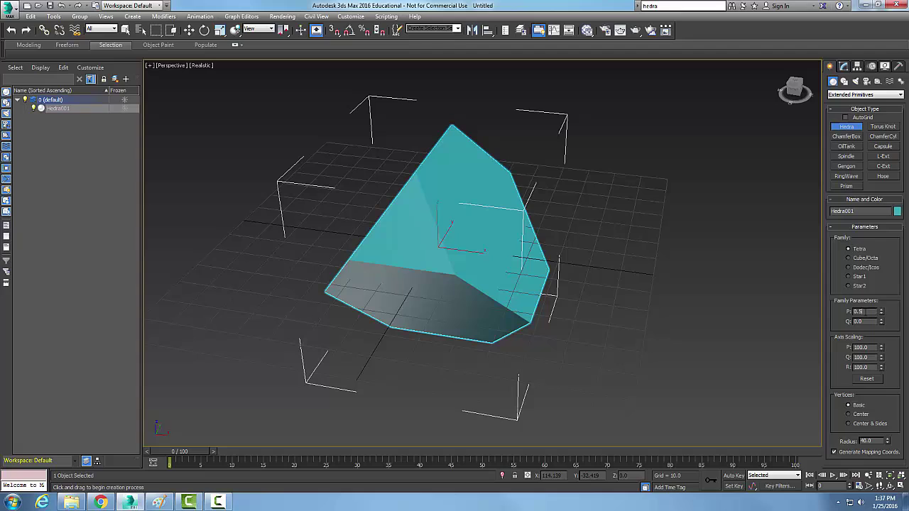
{"action": "double_click", "coordinate": [861, 312]}
{"action": "key", "text": "BackSpace"}
{"action": "type", "text": "0"}
{"action": "key", "text": "Return"}
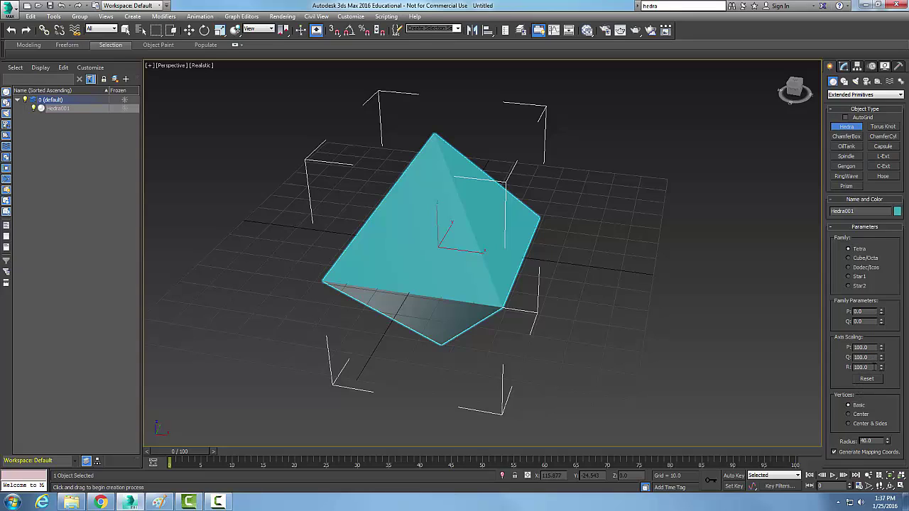
{"action": "double_click", "coordinate": [872, 366]}
{"action": "type", "text": "200"}
{"action": "key", "text": "Return"}
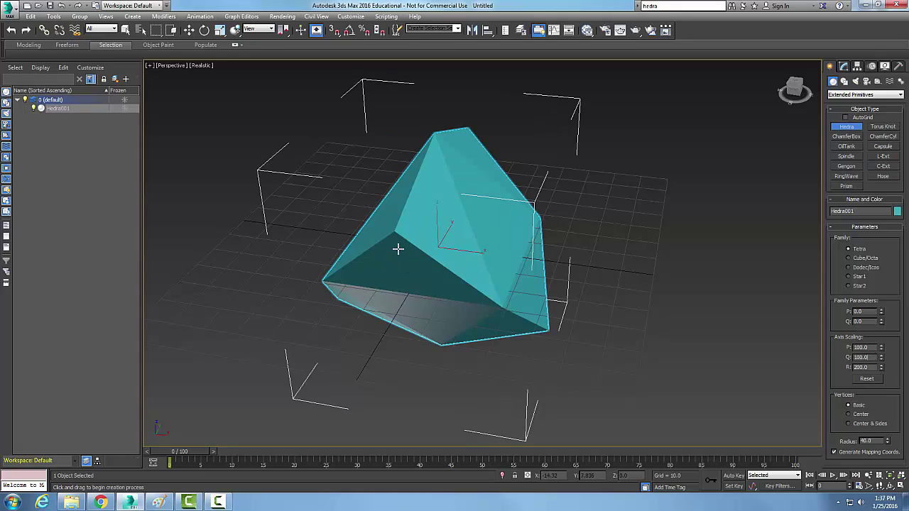
{"action": "double_click", "coordinate": [870, 367]}
{"action": "type", "text": "100"}
{"action": "double_click", "coordinate": [861, 357]}
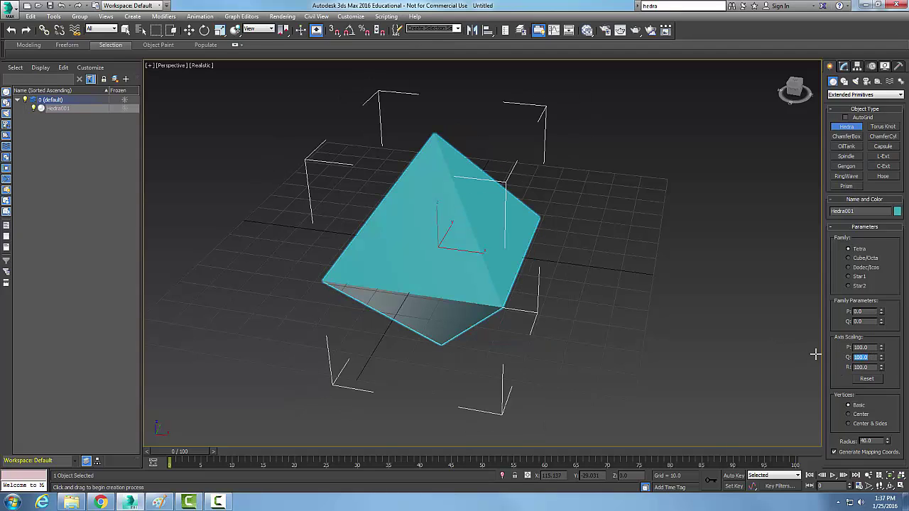
{"action": "type", "text": "20"}
{"action": "key", "text": "Return"}
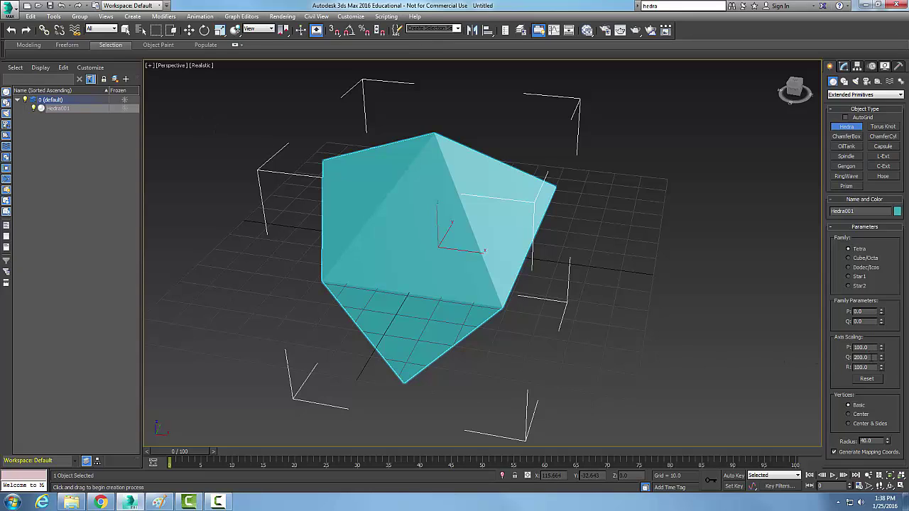
{"action": "type", "text": "1010"}
{"action": "key", "text": "BackSpace"}
{"action": "type", "text": "00"}
{"action": "double_click", "coordinate": [860, 347]}
{"action": "type", "text": "200"}
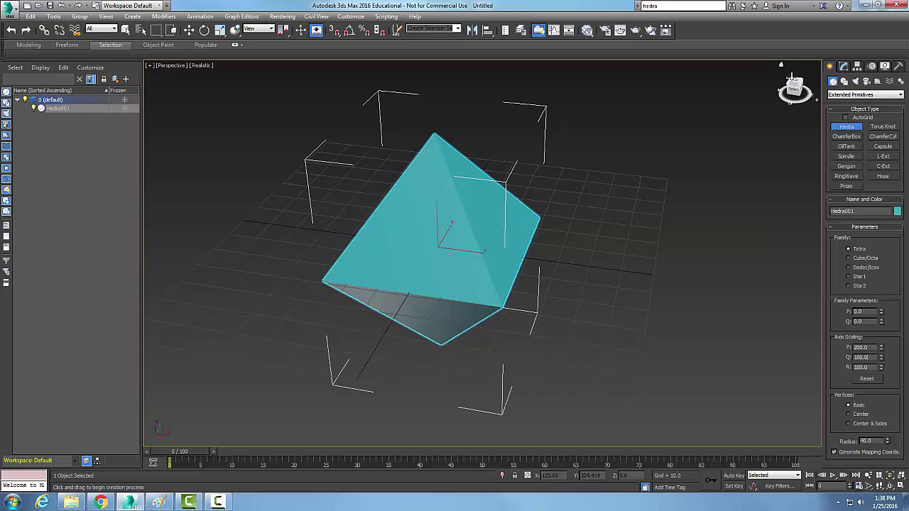
{"action": "left_click", "coordinate": [791, 75]}
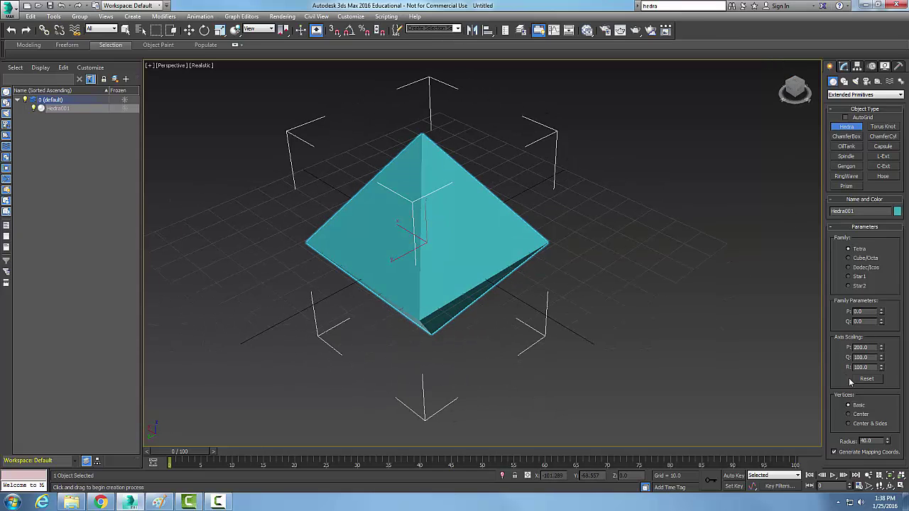
{"action": "double_click", "coordinate": [871, 348]}
{"action": "type", "text": "100"}
{"action": "key", "text": "Return"}
Change the Hedra's Vertices option from Center to Center & Sides.
{"action": "left_click", "coordinate": [848, 415]}
{"action": "left_click", "coordinate": [848, 423]}
Try Dodec/Icos with Q scaling 200, restore Q to 100, then switch the family to Cube/Octa.
{"action": "left_click", "coordinate": [849, 267]}
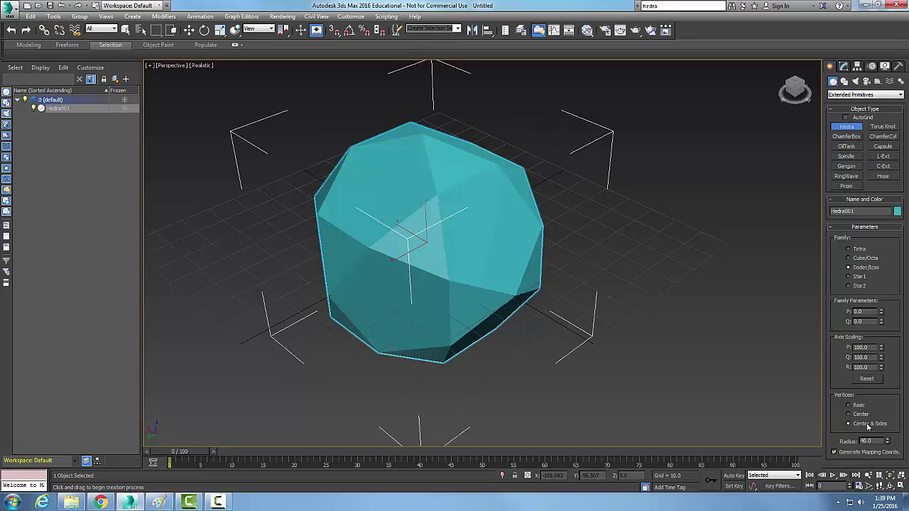
{"action": "double_click", "coordinate": [863, 357]}
{"action": "type", "text": "200"}
{"action": "key", "text": "Return"}
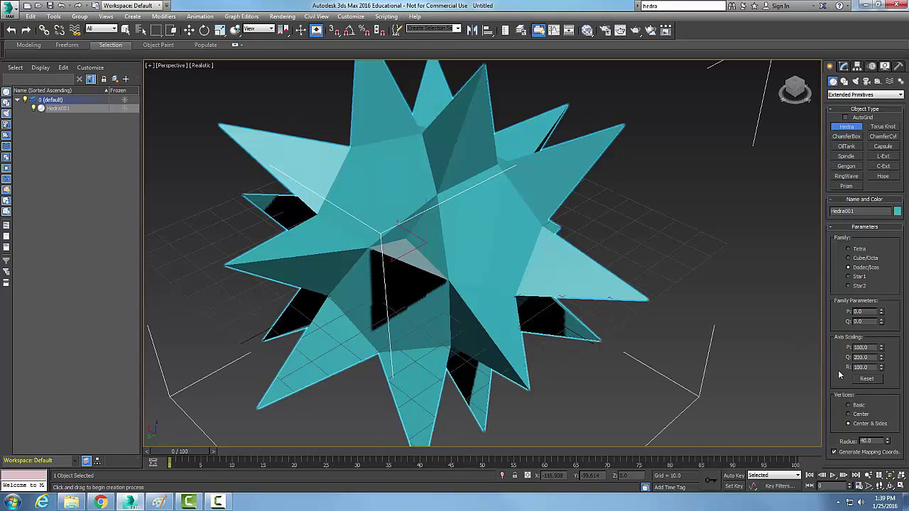
{"action": "double_click", "coordinate": [862, 357]}
{"action": "type", "text": "100"}
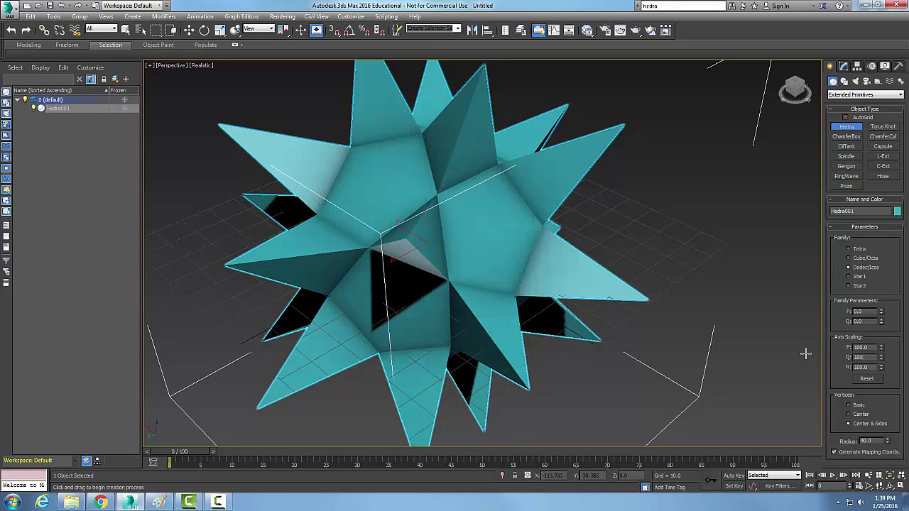
{"action": "left_click", "coordinate": [873, 311]}
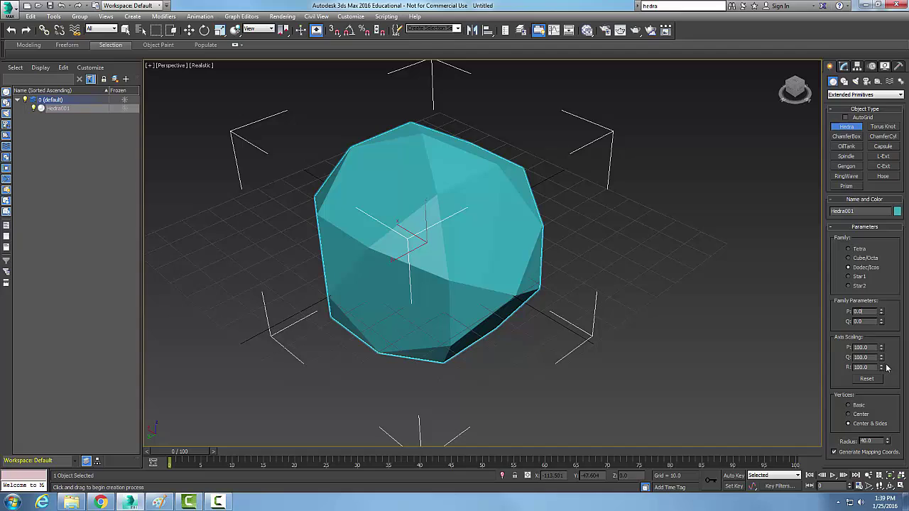
{"action": "left_click", "coordinate": [849, 257]}
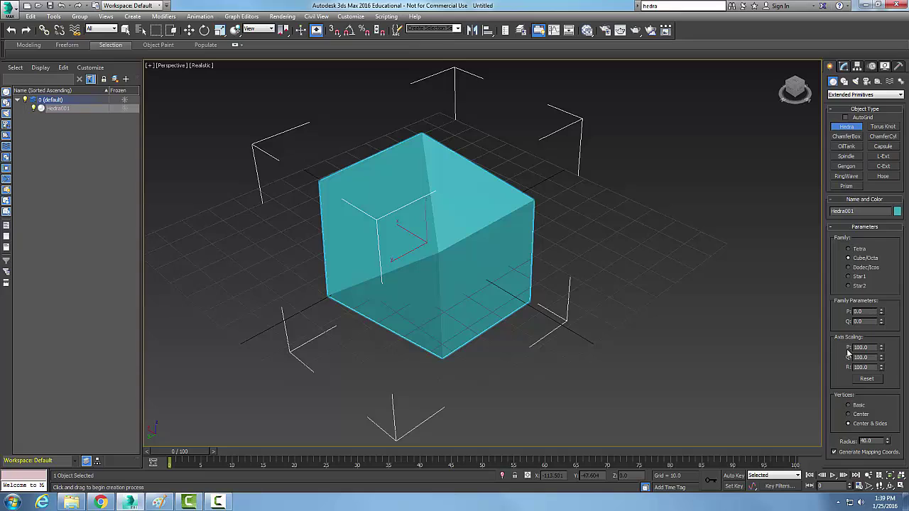